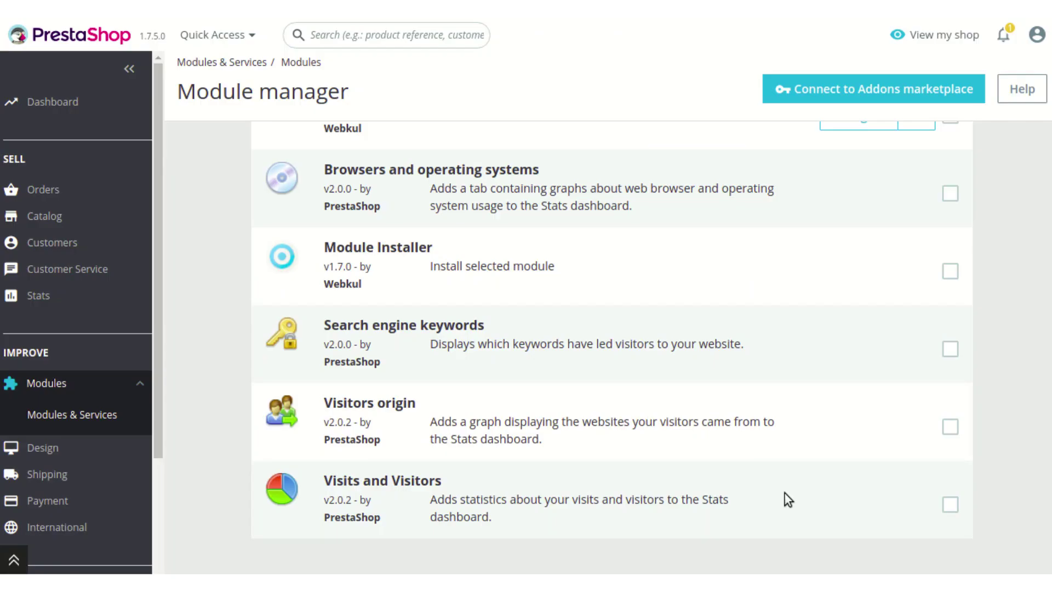
# Step: Scroll the Module manager list to locate WorldPay Payment Gateway v4.0.3 by Webkul under Other
pyautogui.scroll(4, 788, 485)
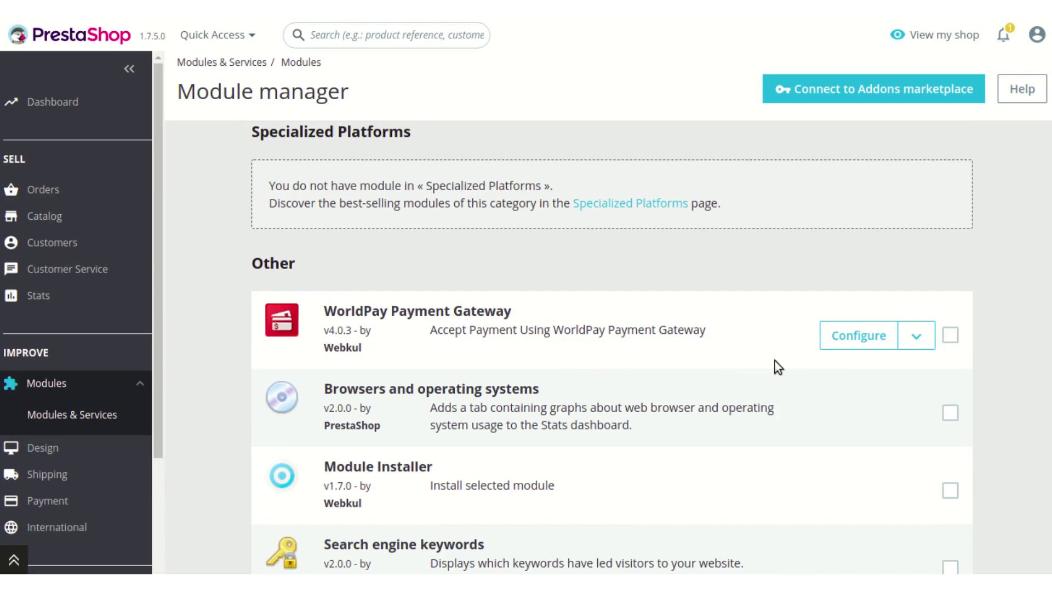
# Step: Save the WorldPay Payment Gateway configuration with Payment Mode Test and the test service and client keys
pyautogui.click(855, 333)
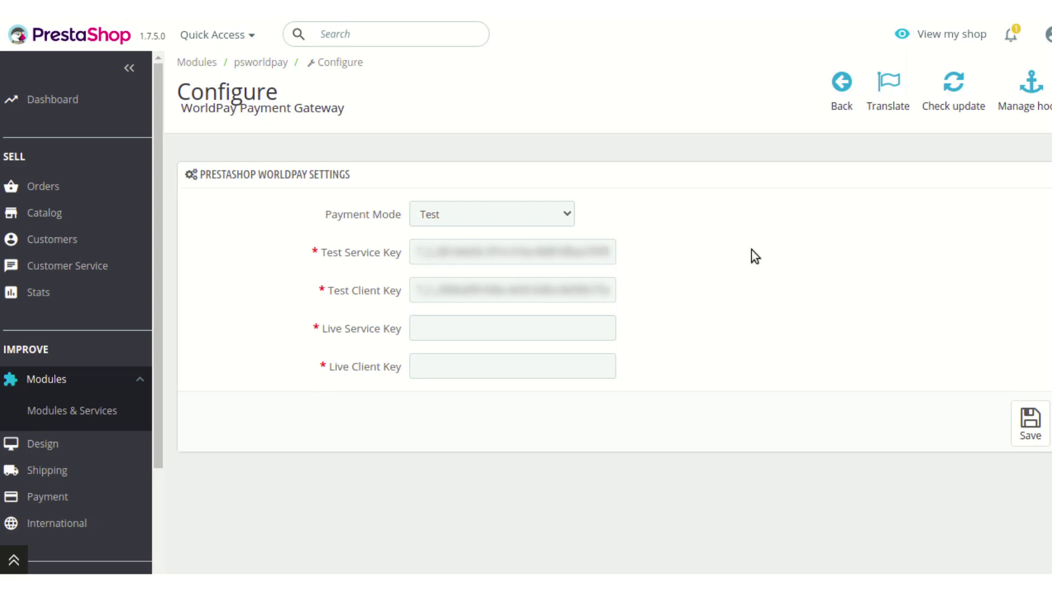
pyautogui.click(555, 213)
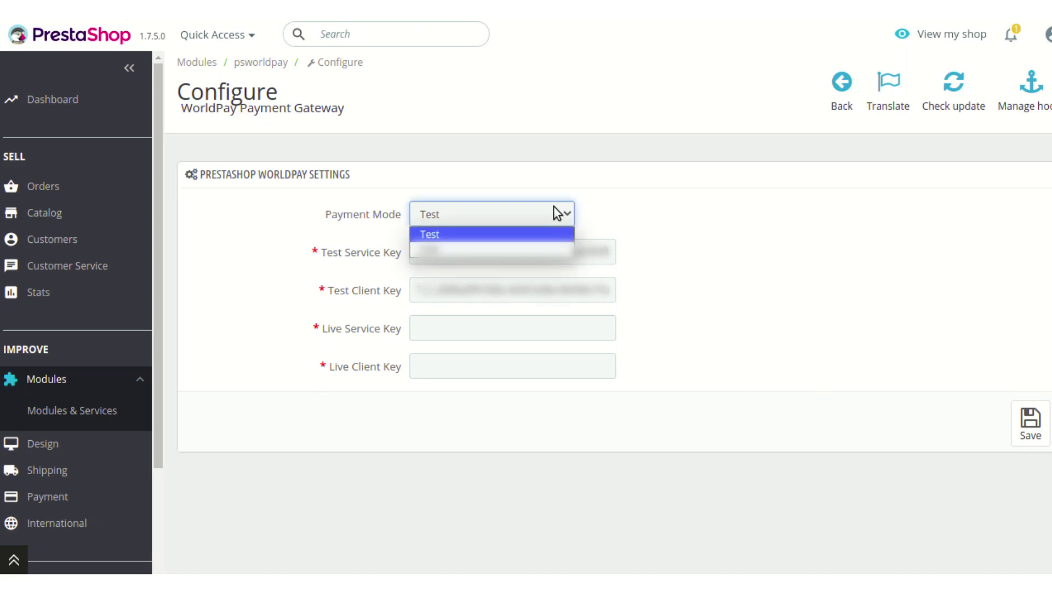
pyautogui.click(554, 207)
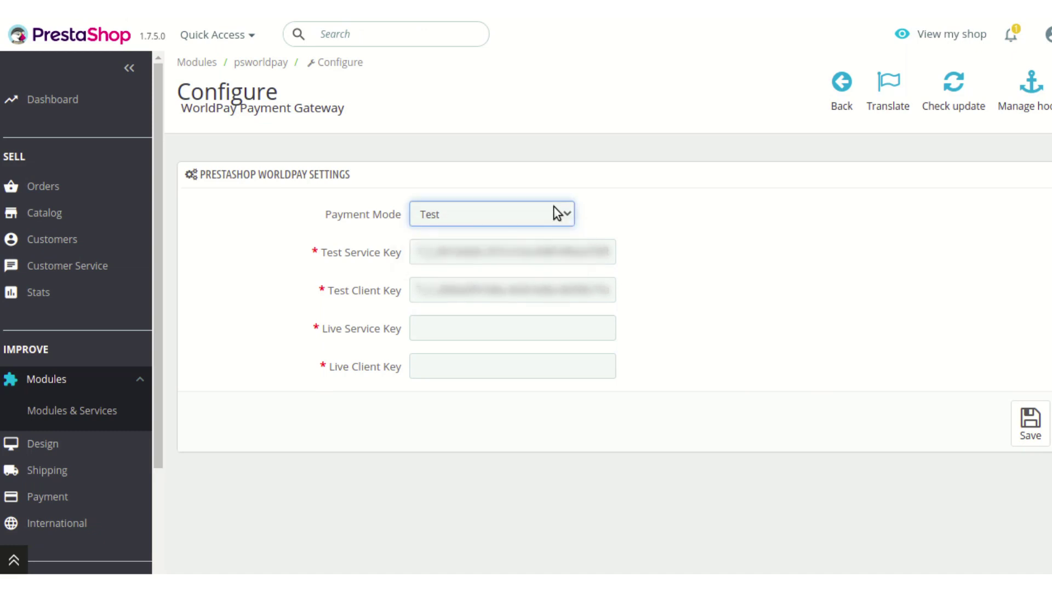
pyautogui.click(661, 255)
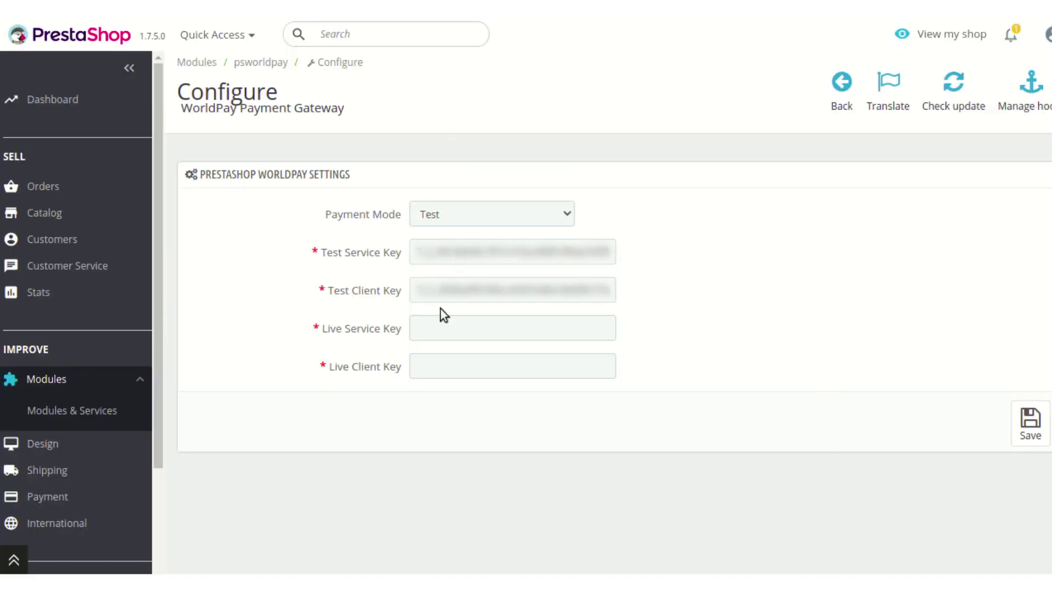
pyautogui.click(1029, 423)
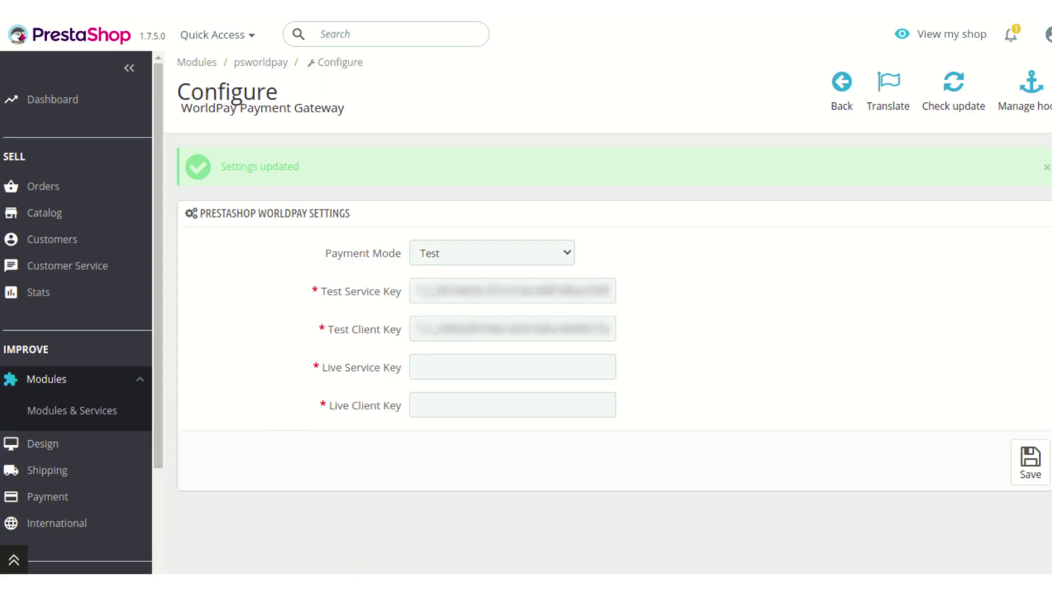
pyautogui.click(164, 5)
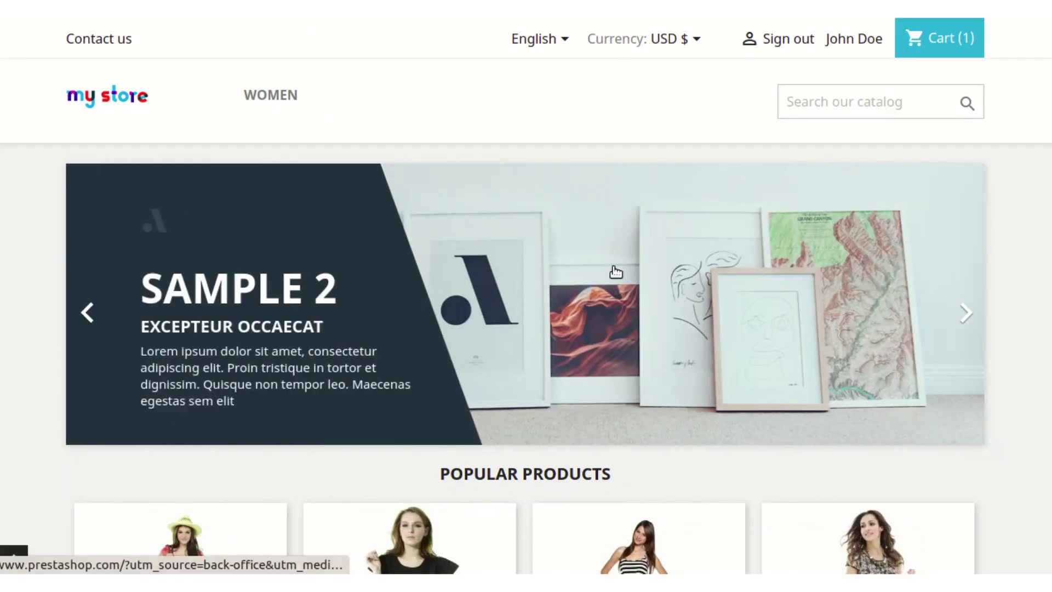
# Step: Add the black size S Blouse to the cart and proceed to the checkout Addresses step
pyautogui.scroll(-3, 615, 271)
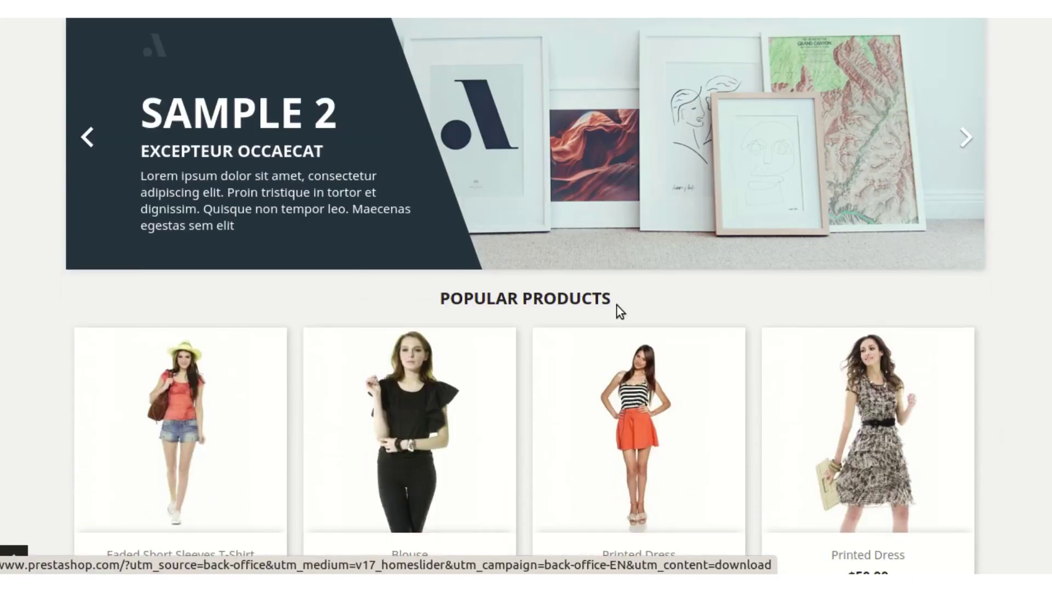
pyautogui.moveTo(432, 374)
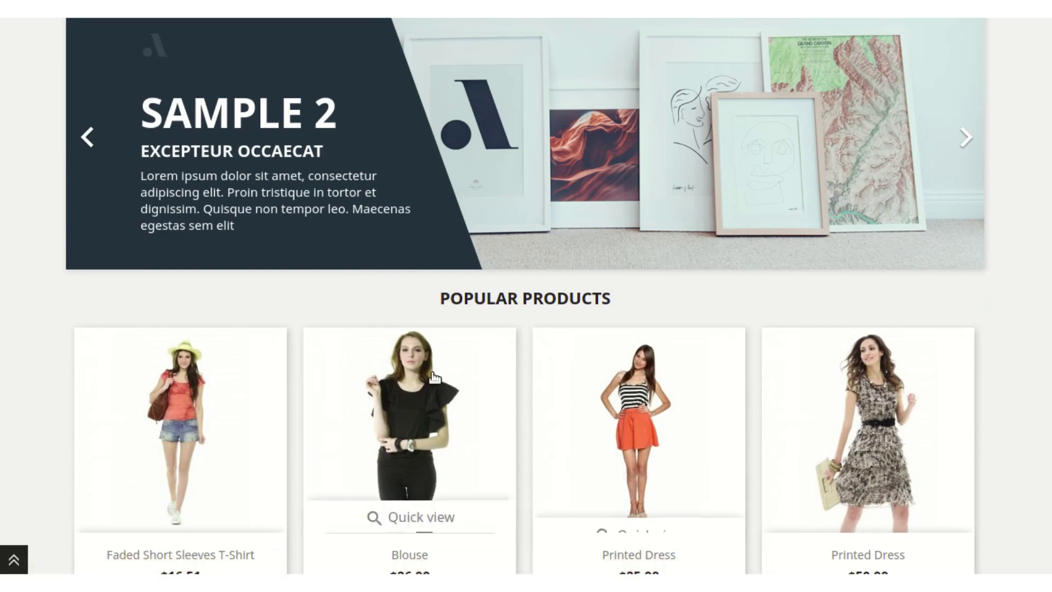
pyautogui.click(432, 373)
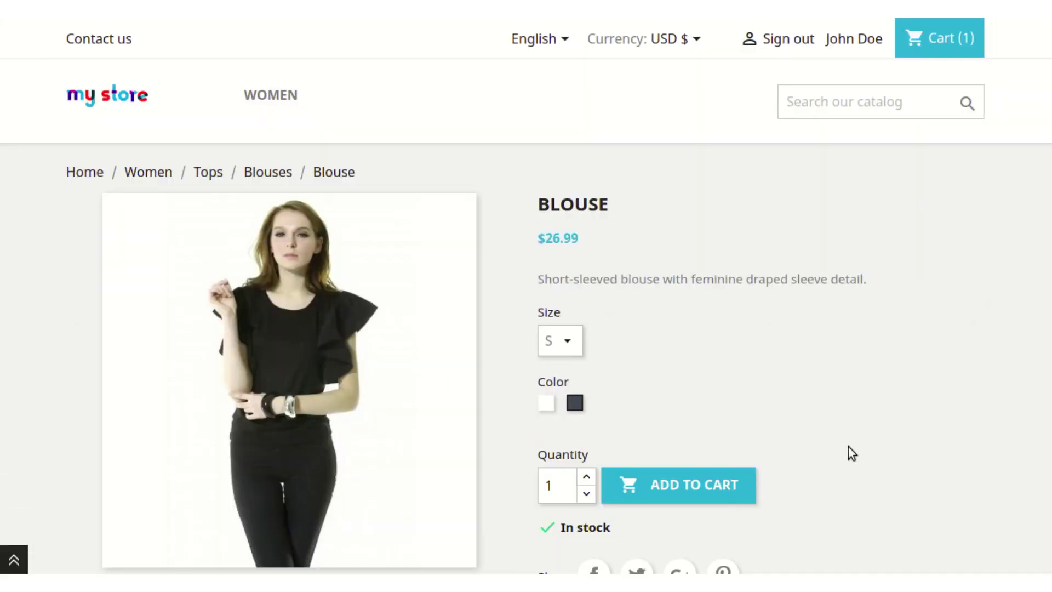
pyautogui.click(705, 479)
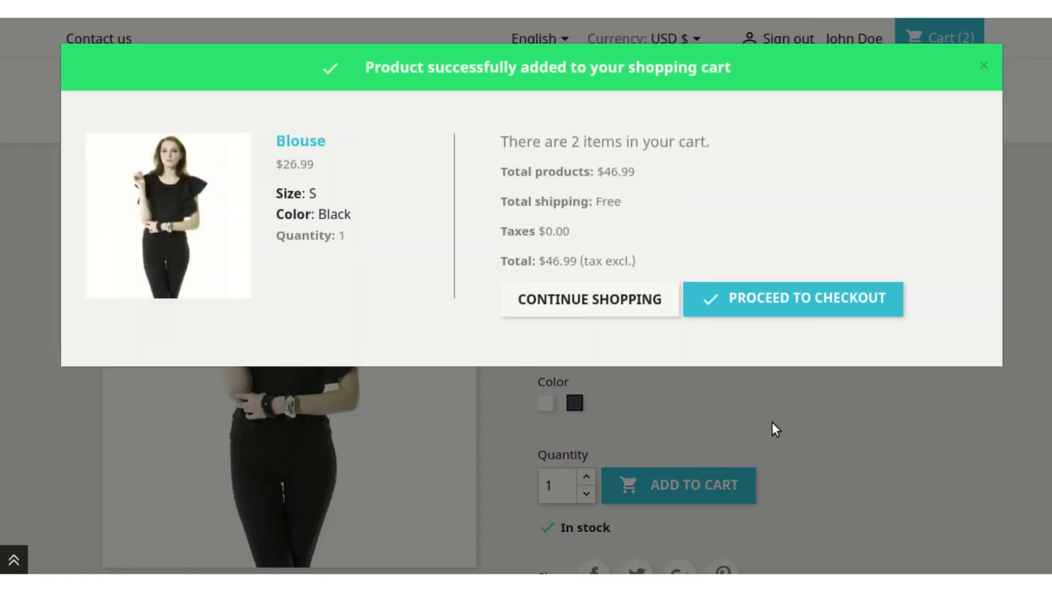
pyautogui.click(812, 305)
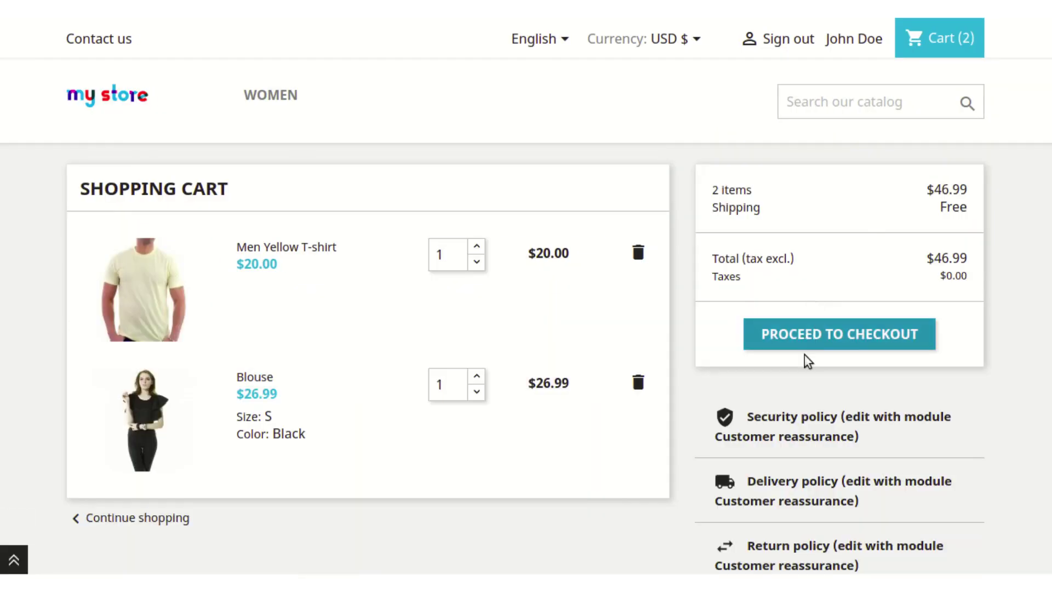
pyautogui.click(875, 348)
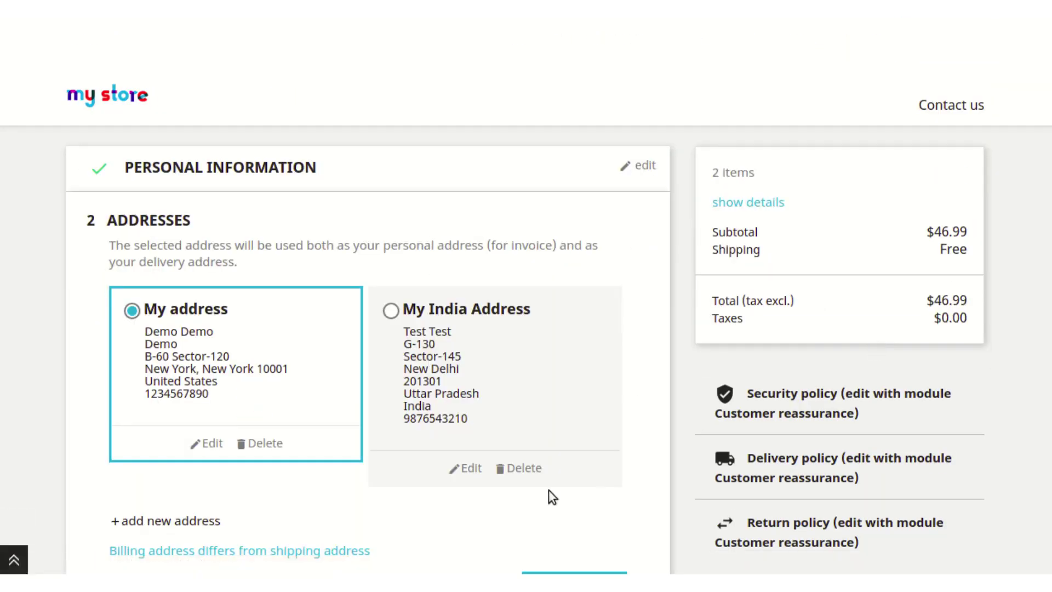
# Step: Confirm the delivery address and choose My carrier next-day shipping
pyautogui.scroll(-3, 552, 495)
pyautogui.click(587, 374)
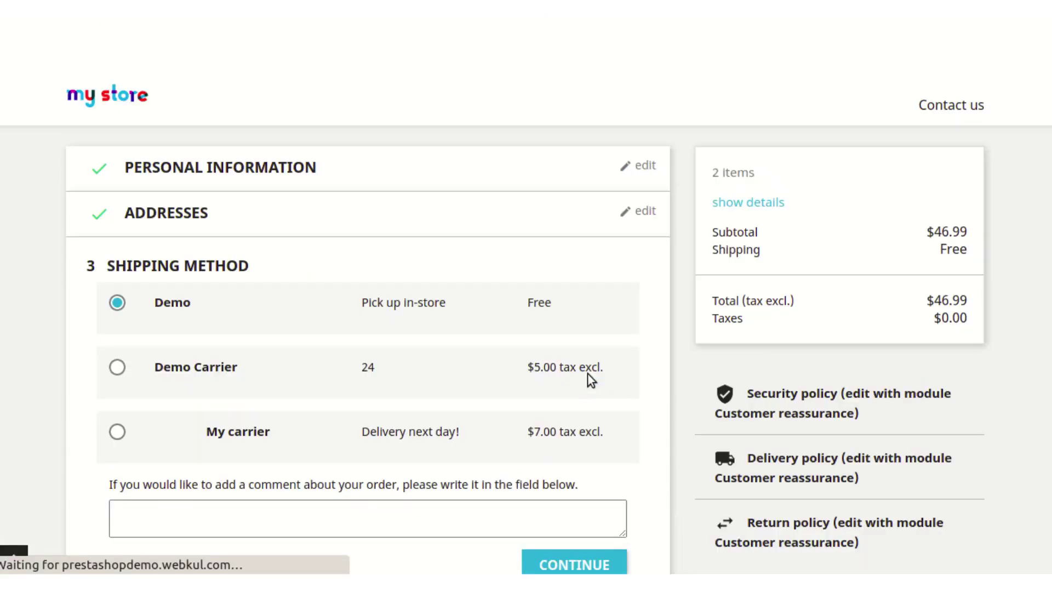
pyautogui.scroll(-3, 586, 378)
pyautogui.click(486, 286)
pyautogui.click(567, 425)
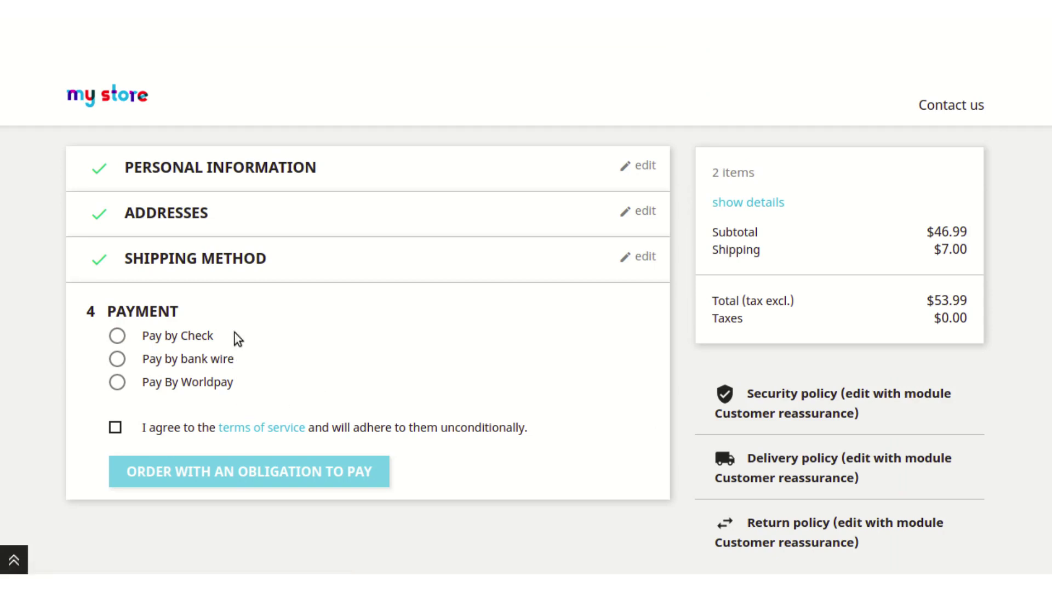
# Step: Choose Pay By Worldpay, copy the demo Visa card number, and accept the terms of service
pyautogui.click(117, 382)
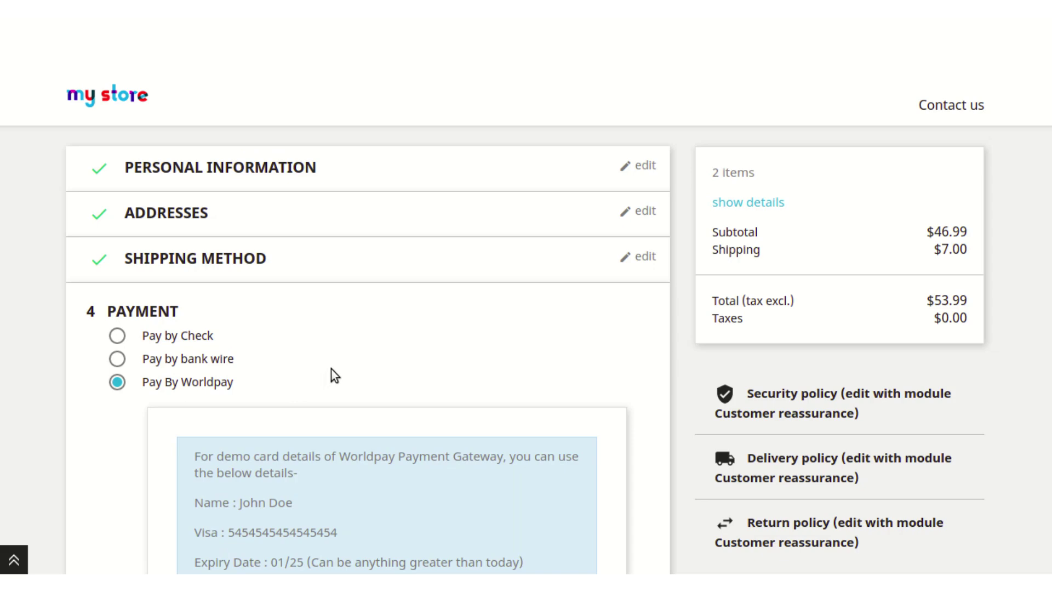
pyautogui.scroll(-3, 552, 354)
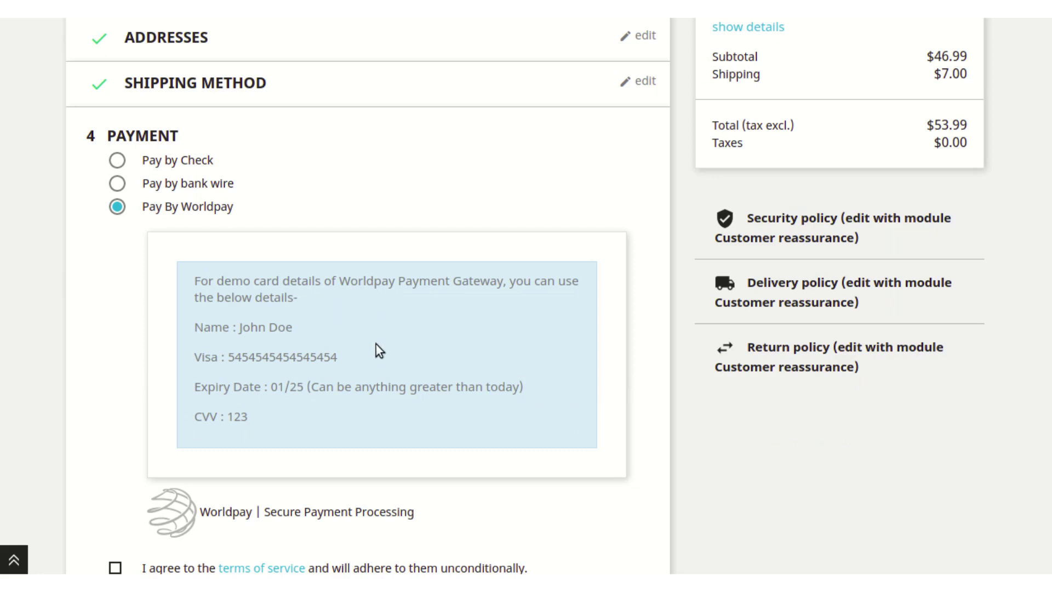
pyautogui.moveTo(351, 359); pyautogui.dragTo(229, 361)
pyautogui.hotkey('ctrl', 'c')
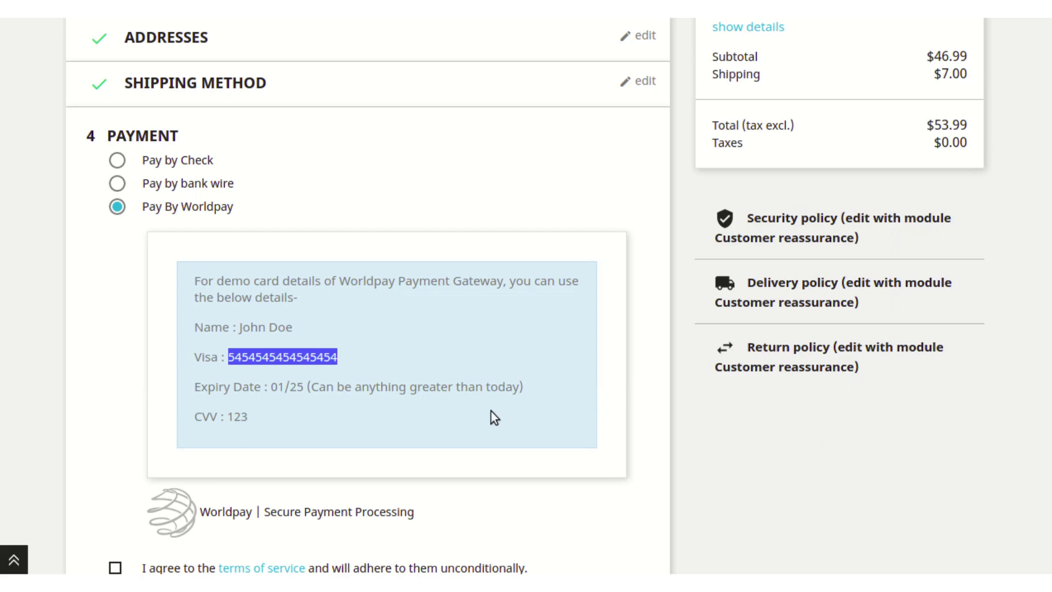
pyautogui.scroll(-3, 466, 422)
pyautogui.click(116, 440)
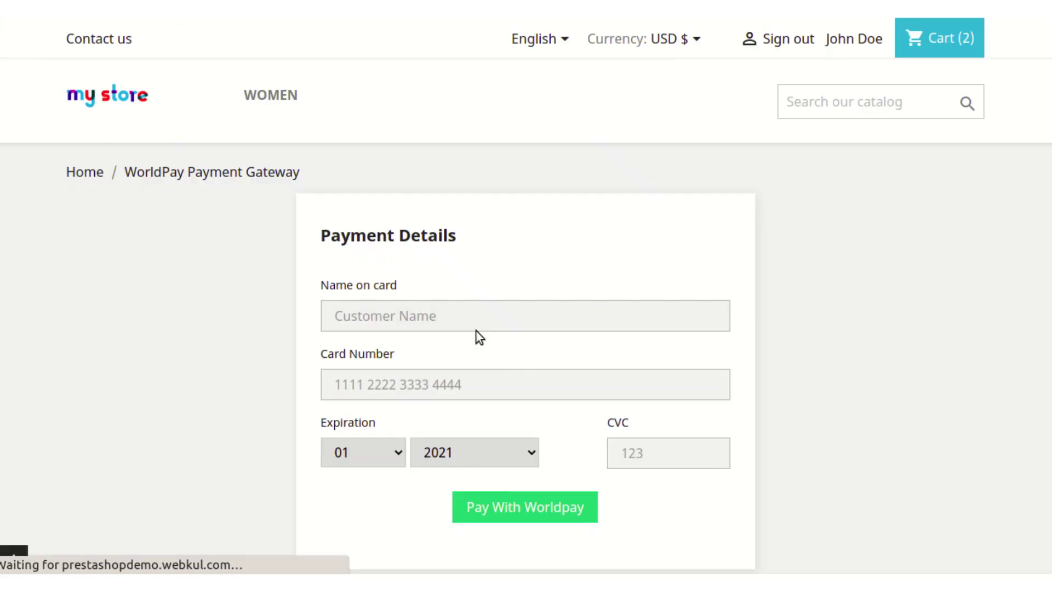
pyautogui.click(490, 319)
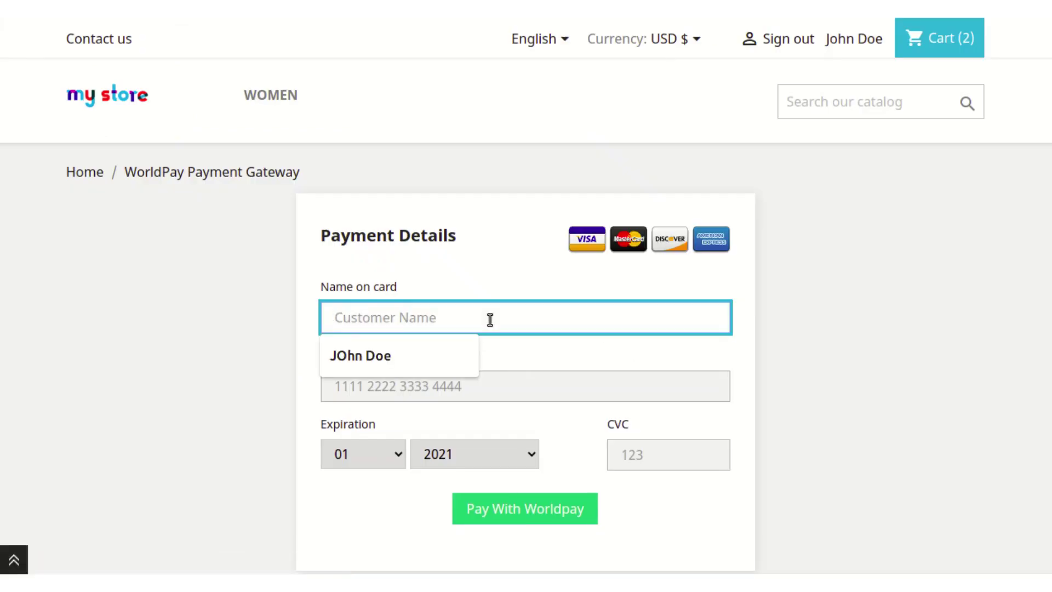
# Step: Enter the cardholder name, correcting one letter, and paste the test card number
pyautogui.click(422, 357)
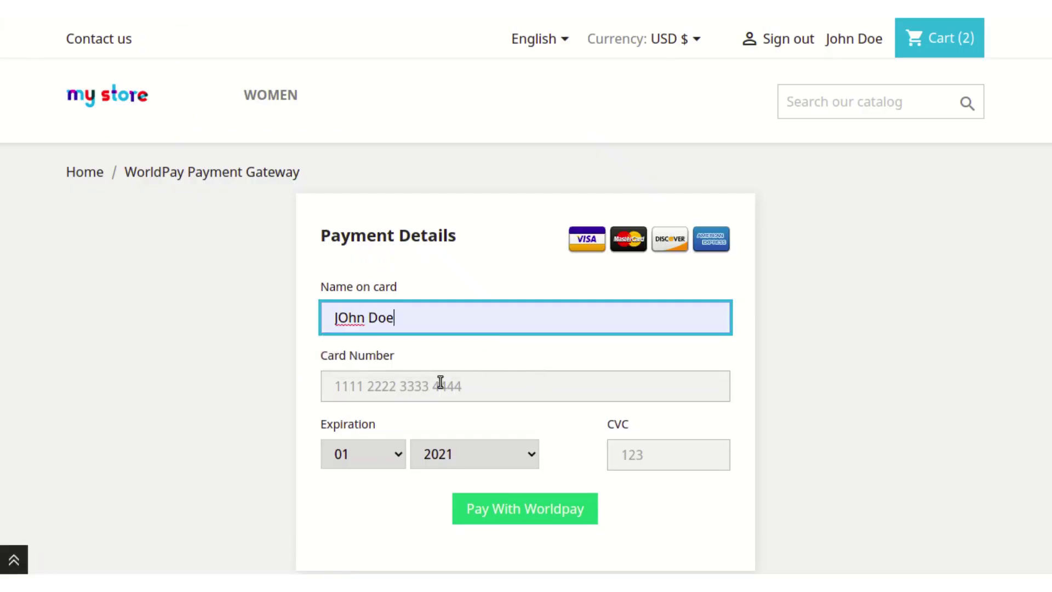
pyautogui.click(348, 318)
pyautogui.press('BackSpace')
pyautogui.write('o')
pyautogui.click(378, 386)
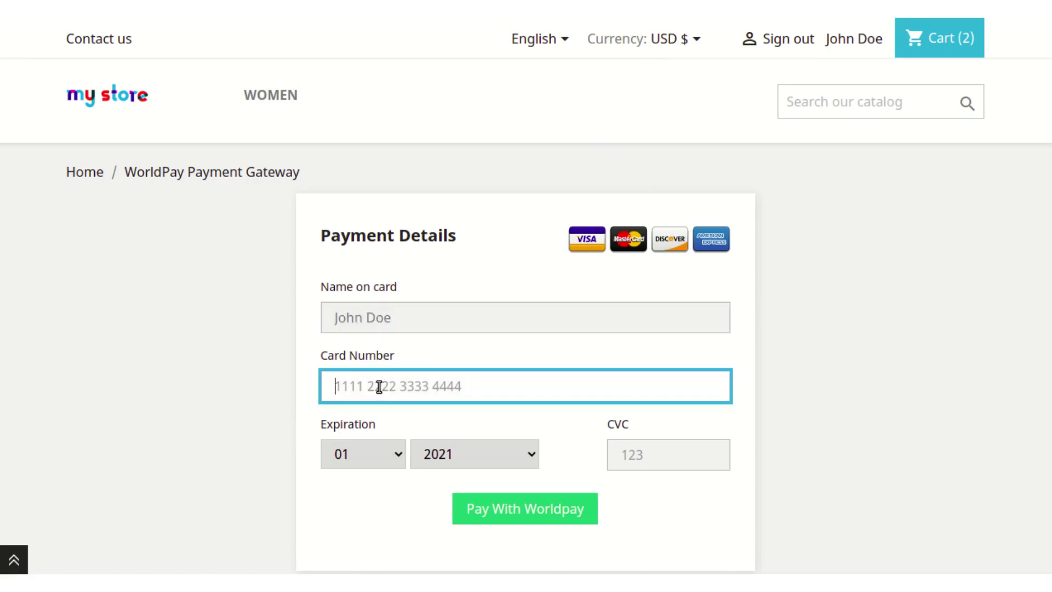
pyautogui.hotkey('ctrl', 'v')
# Step: Set expiry year 2025 and CVC 123, pay with Worldpay, and decline saving the card
pyautogui.click(480, 453)
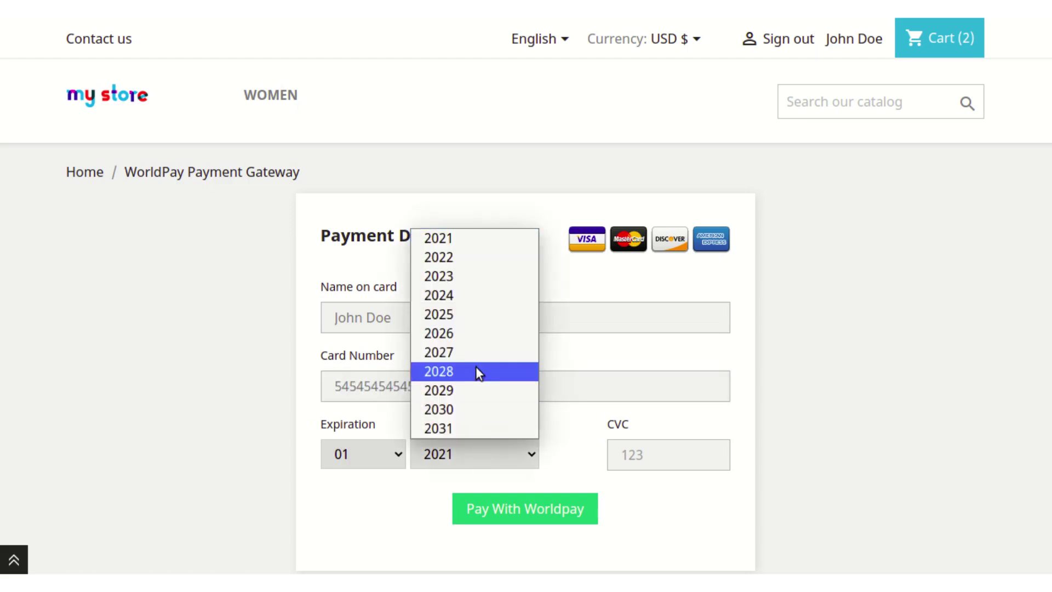
pyautogui.click(476, 314)
pyautogui.click(677, 462)
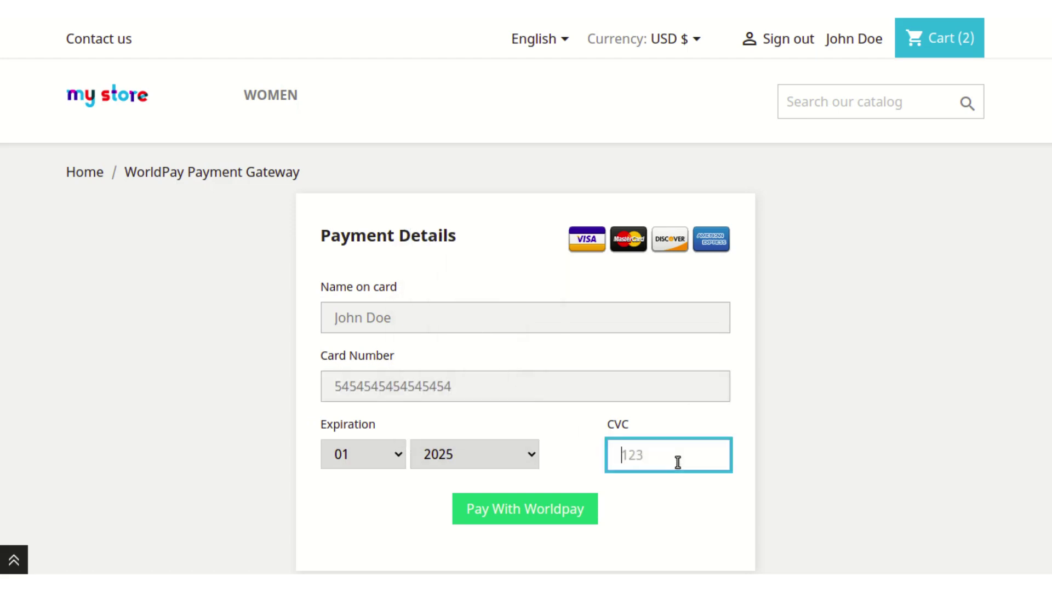
pyautogui.write('123')
pyautogui.click(530, 515)
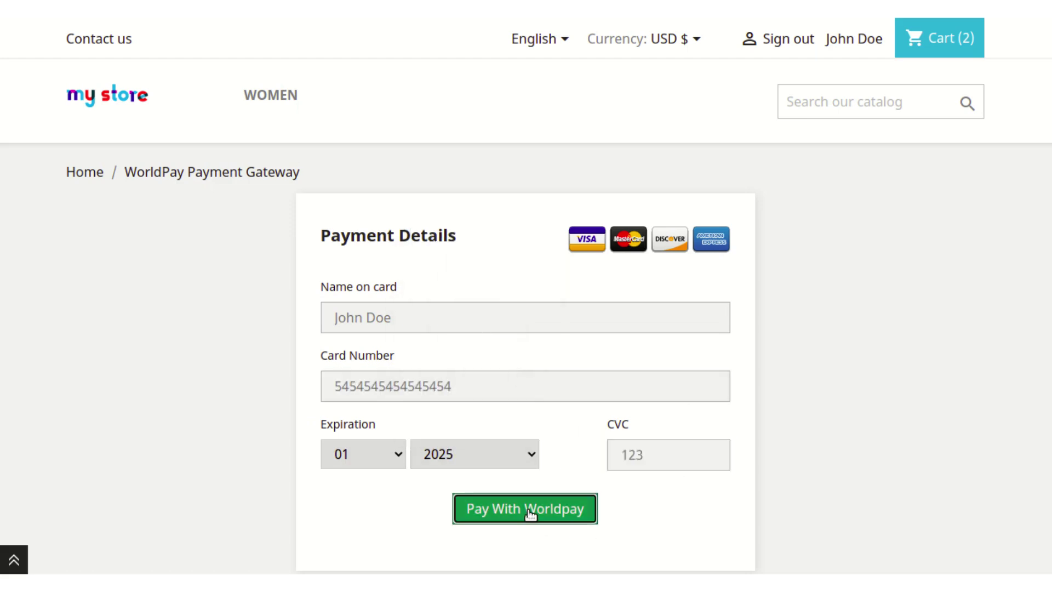
pyautogui.click(653, 110)
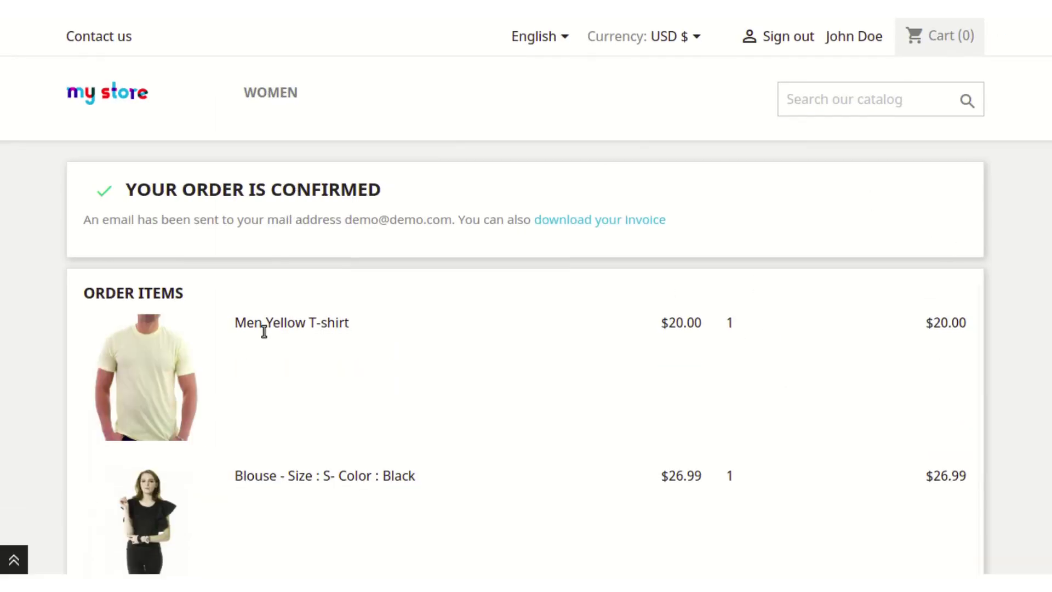
# Step: Check that the $53.99 order confirmation lists WorldPay Payment Gateway as the payment method
pyautogui.scroll(-8, 268, 329)
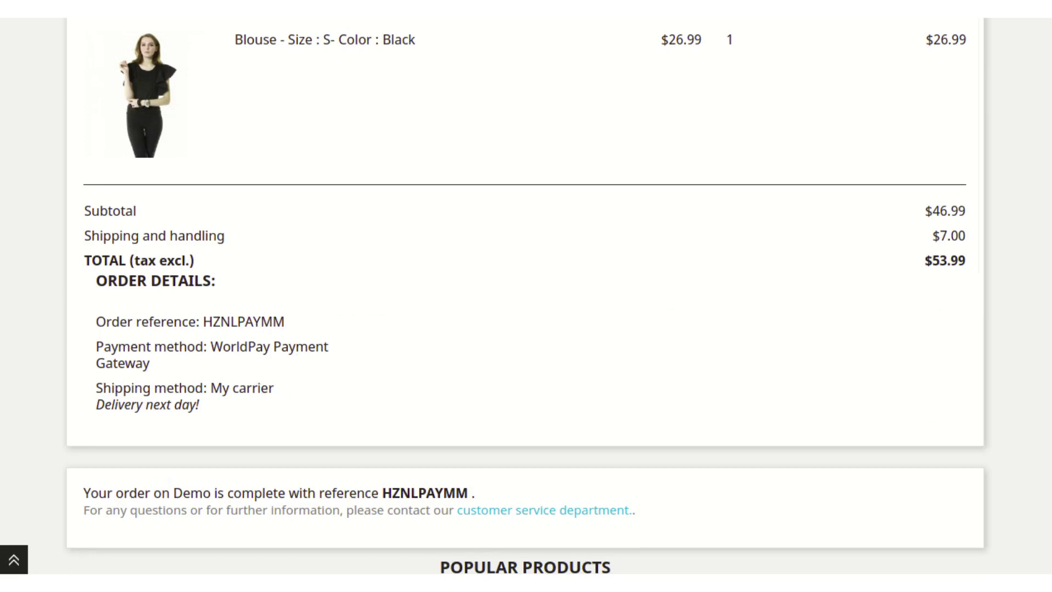
pyautogui.moveTo(173, 363); pyautogui.dragTo(96, 346)
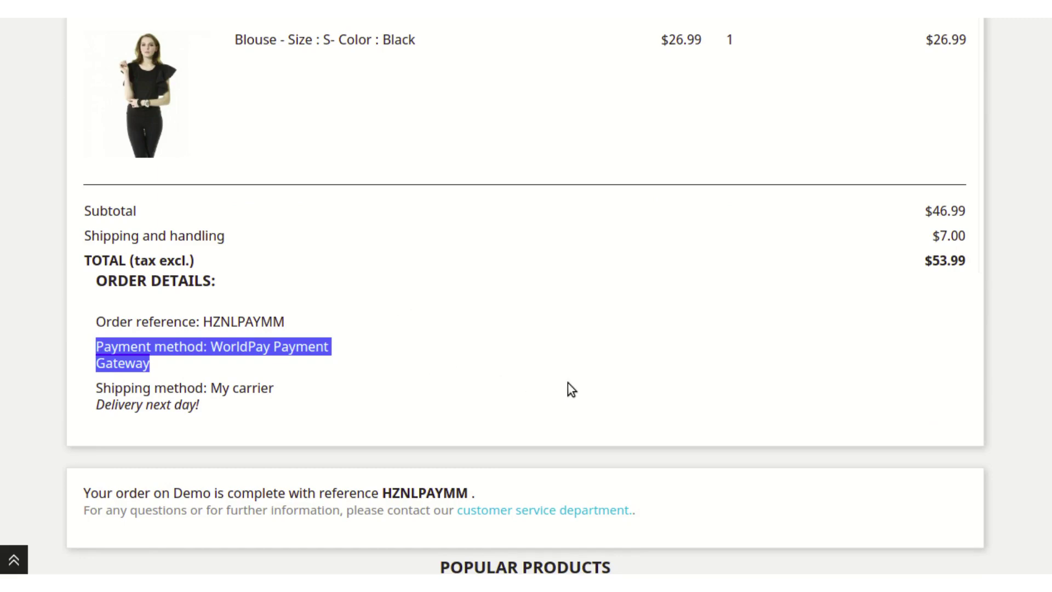
pyautogui.scroll(4, 568, 383)
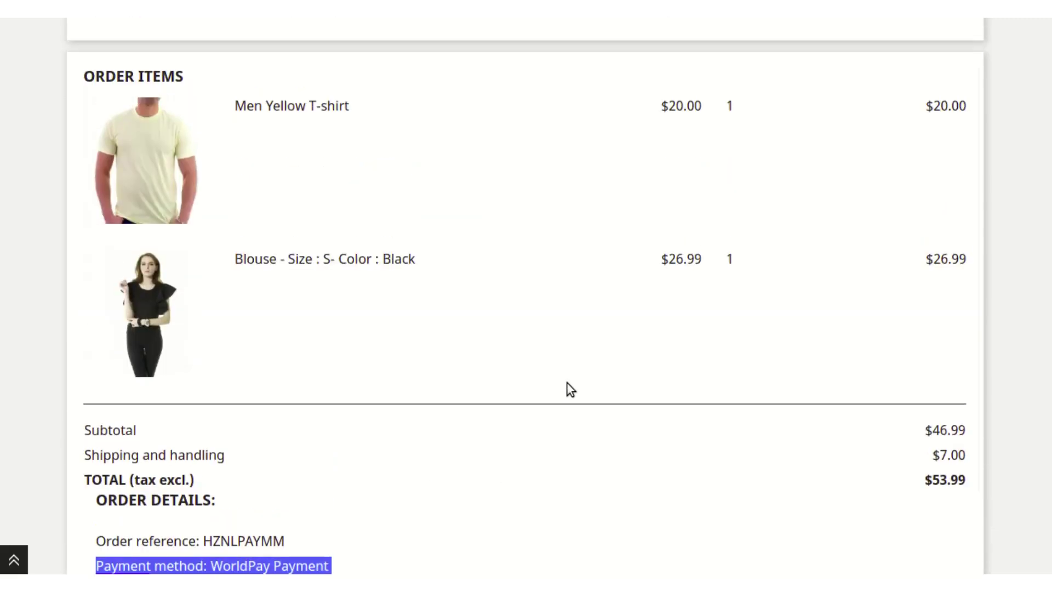
pyautogui.scroll(4, 568, 383)
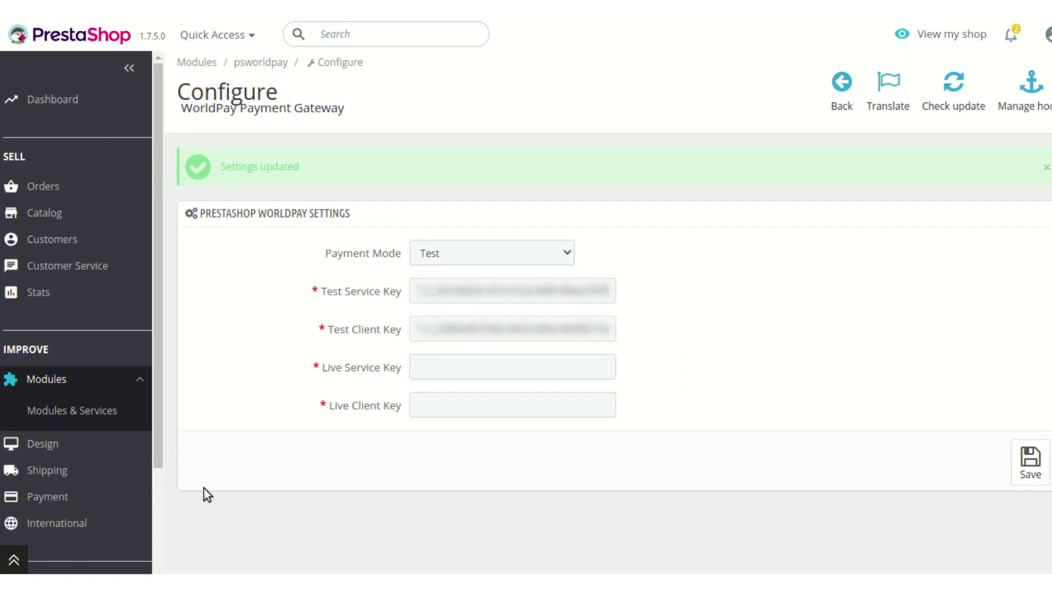
# Step: Open WorldPay Payment > Worldpay Transactions from the admin sidebar
pyautogui.moveTo(155, 444); pyautogui.dragTo(158, 555)
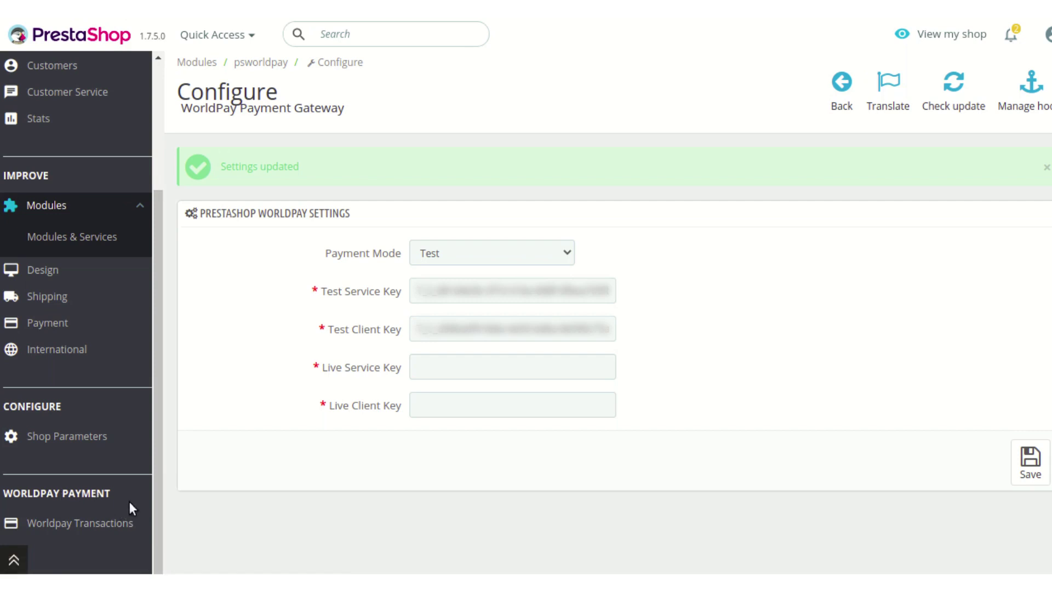
pyautogui.click(134, 524)
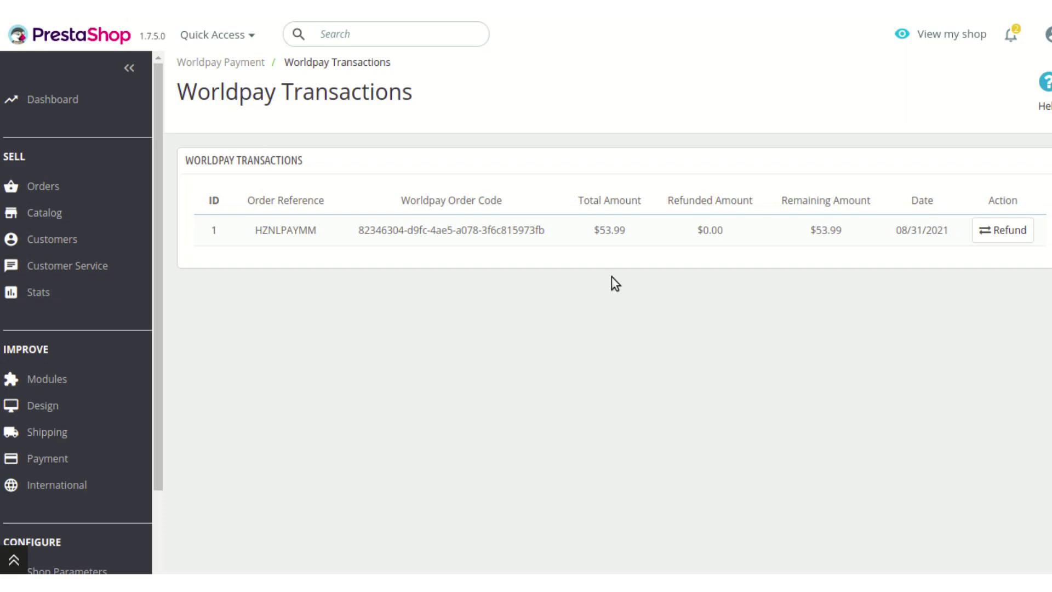
# Step: Refund $24 of the $53.99 Worldpay transaction as a partial refund and confirm it
pyautogui.click(984, 235)
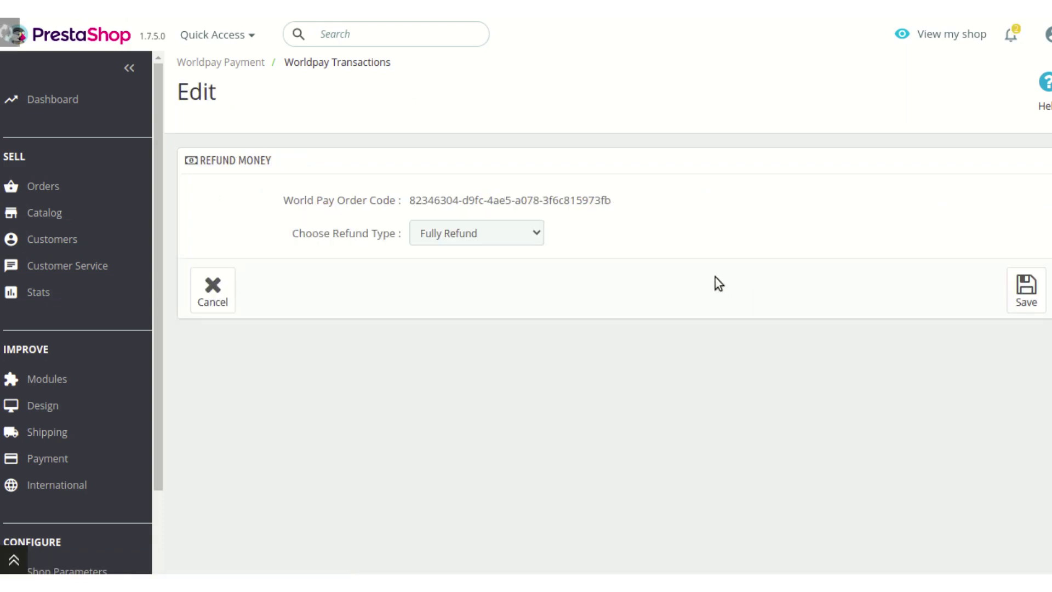
pyautogui.click(528, 241)
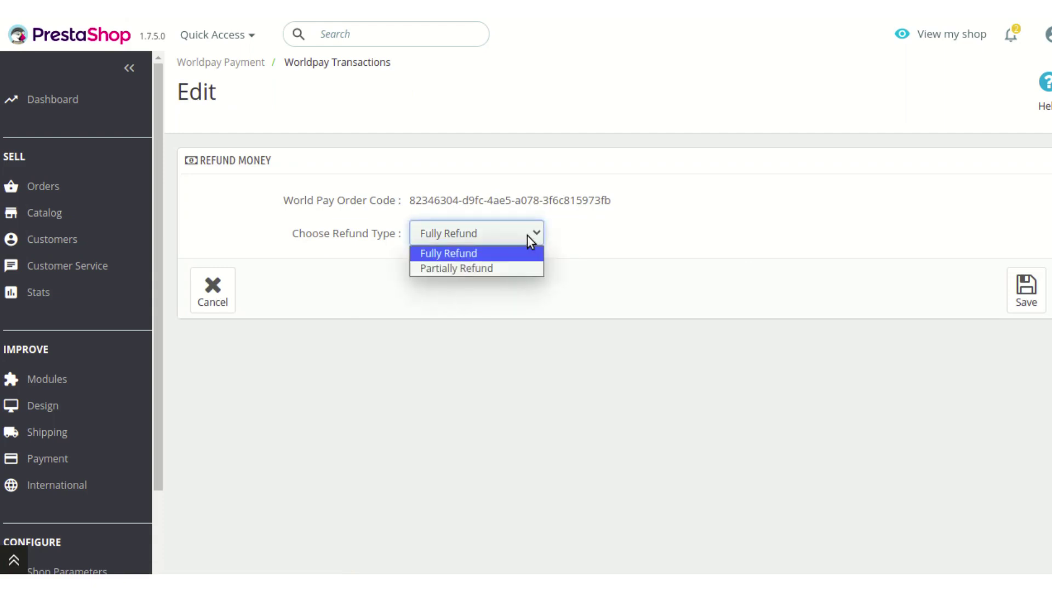
pyautogui.click(514, 268)
pyautogui.click(469, 274)
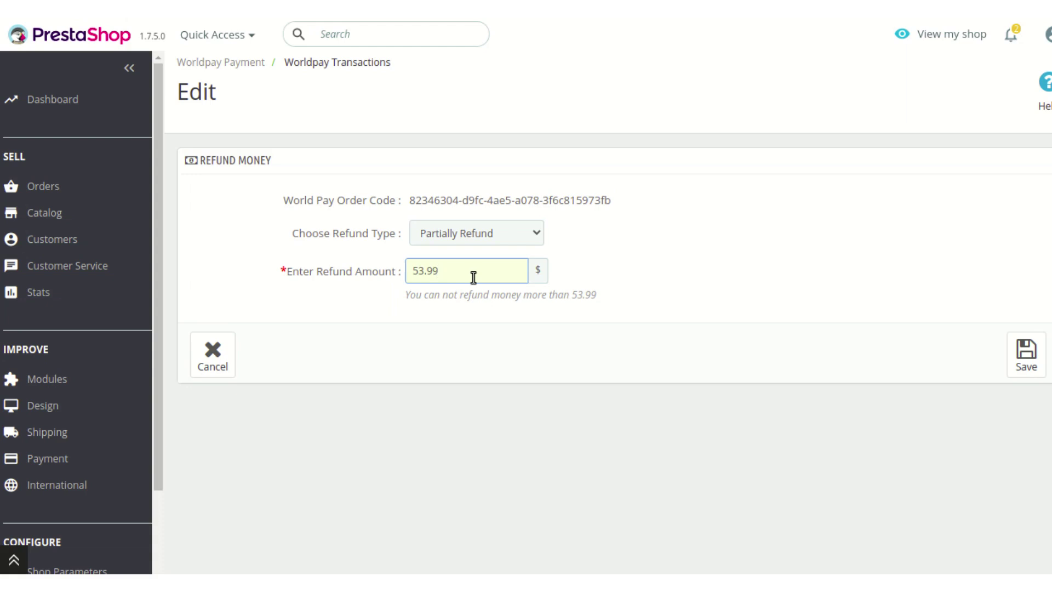
pyautogui.press('BackSpace')
pyautogui.press('BackSpace')
pyautogui.press('BackSpace')
pyautogui.press('BackSpace')
pyautogui.press('BackSpace')
pyautogui.write('24')
pyautogui.click(1017, 369)
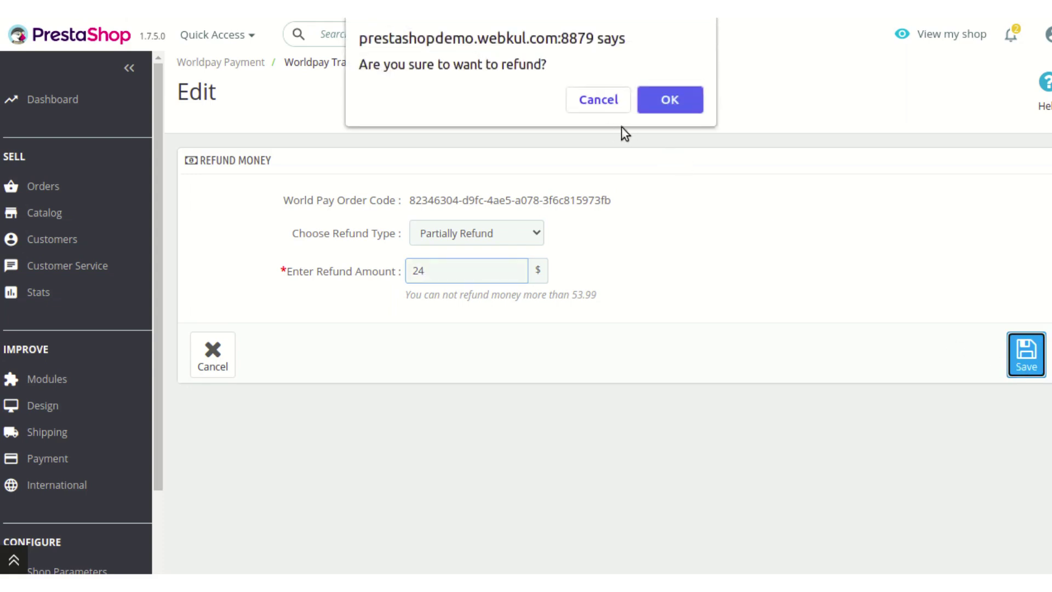
pyautogui.click(673, 99)
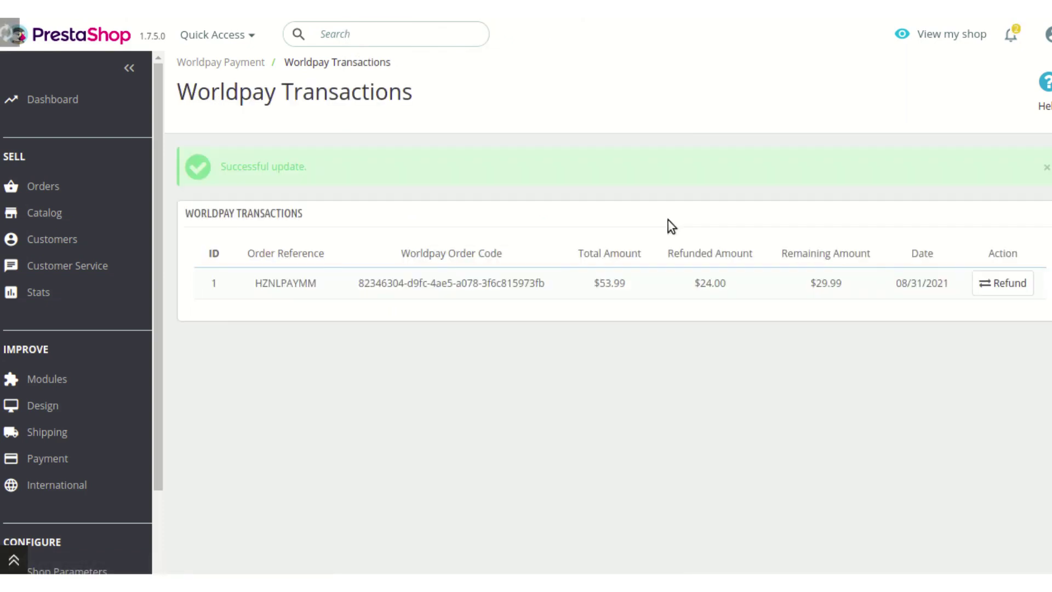